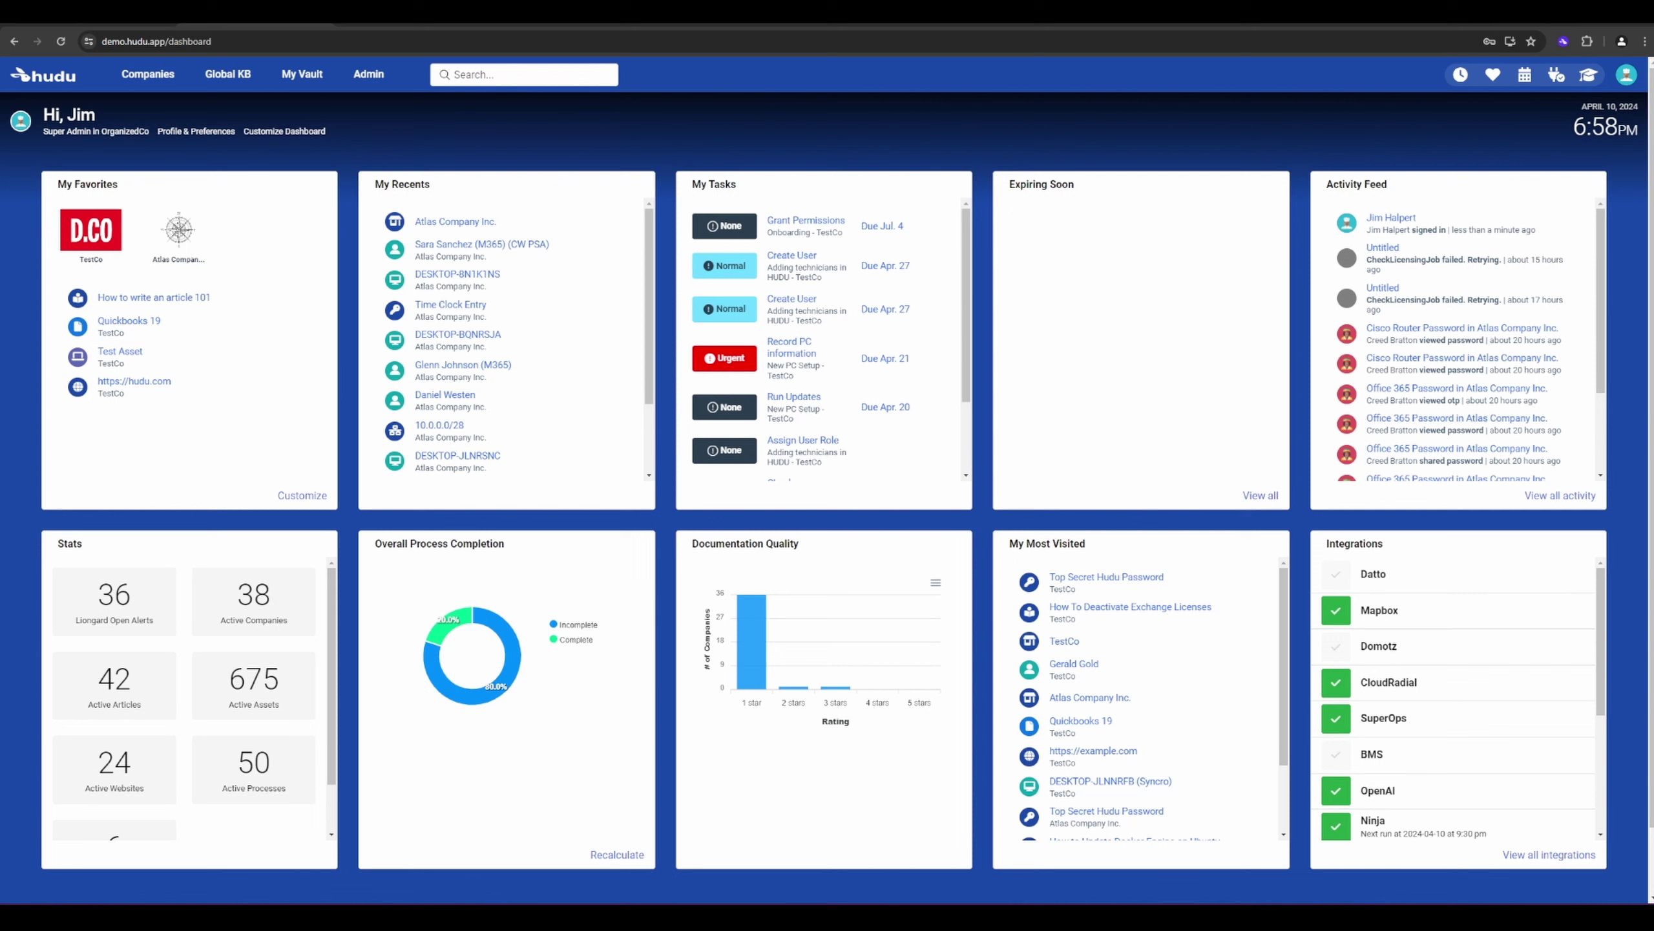
- Open the Hudu profile menu to check the version number, 2.29.1
{"action": "left_click", "coordinate": [1625, 78]}
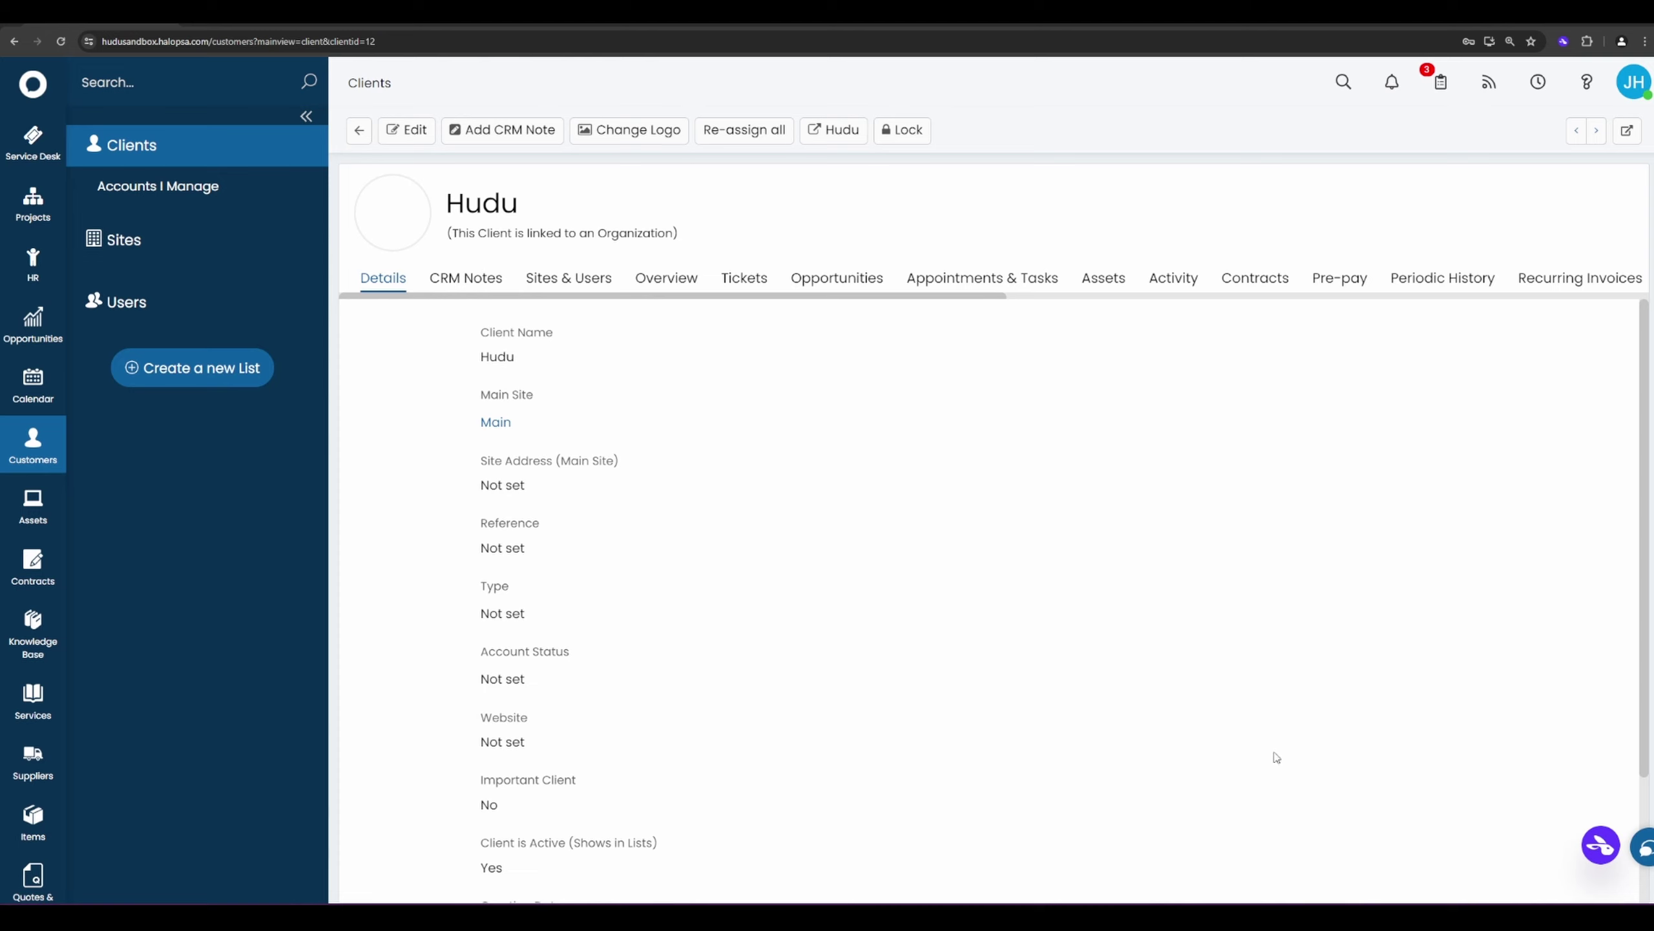
- Show the Hudu summary for the HaloPSA Hudu client: 1 related item, 3 passwords, 3 processes
{"action": "left_click", "coordinate": [1601, 846]}
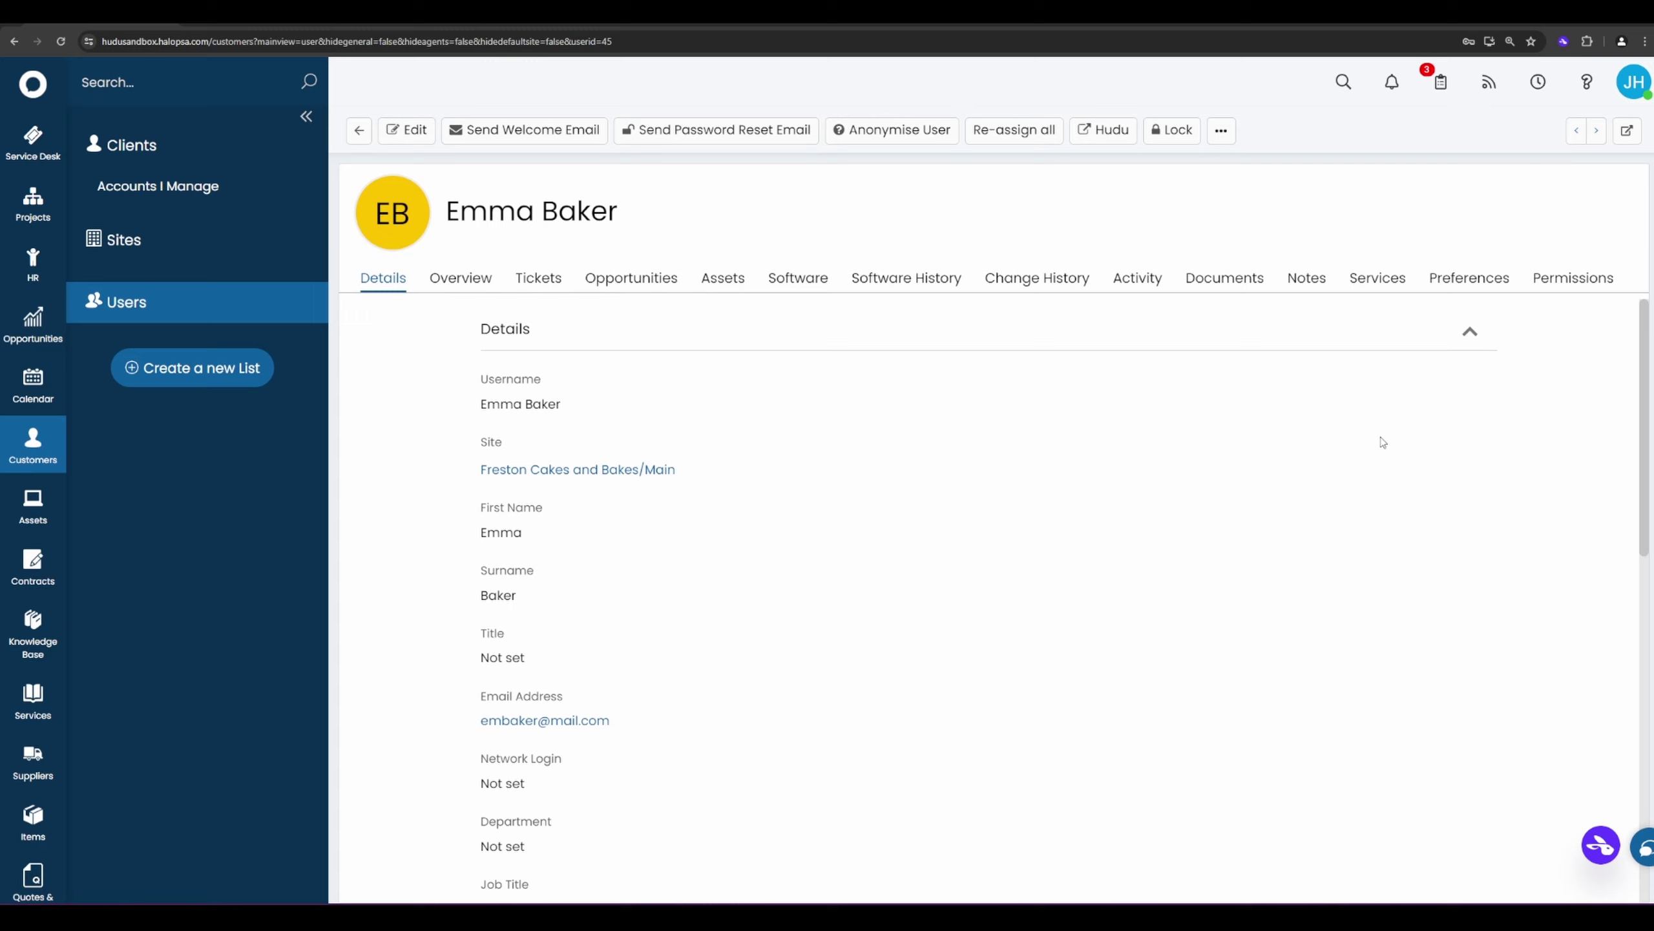
{"action": "left_click", "coordinate": [1604, 846]}
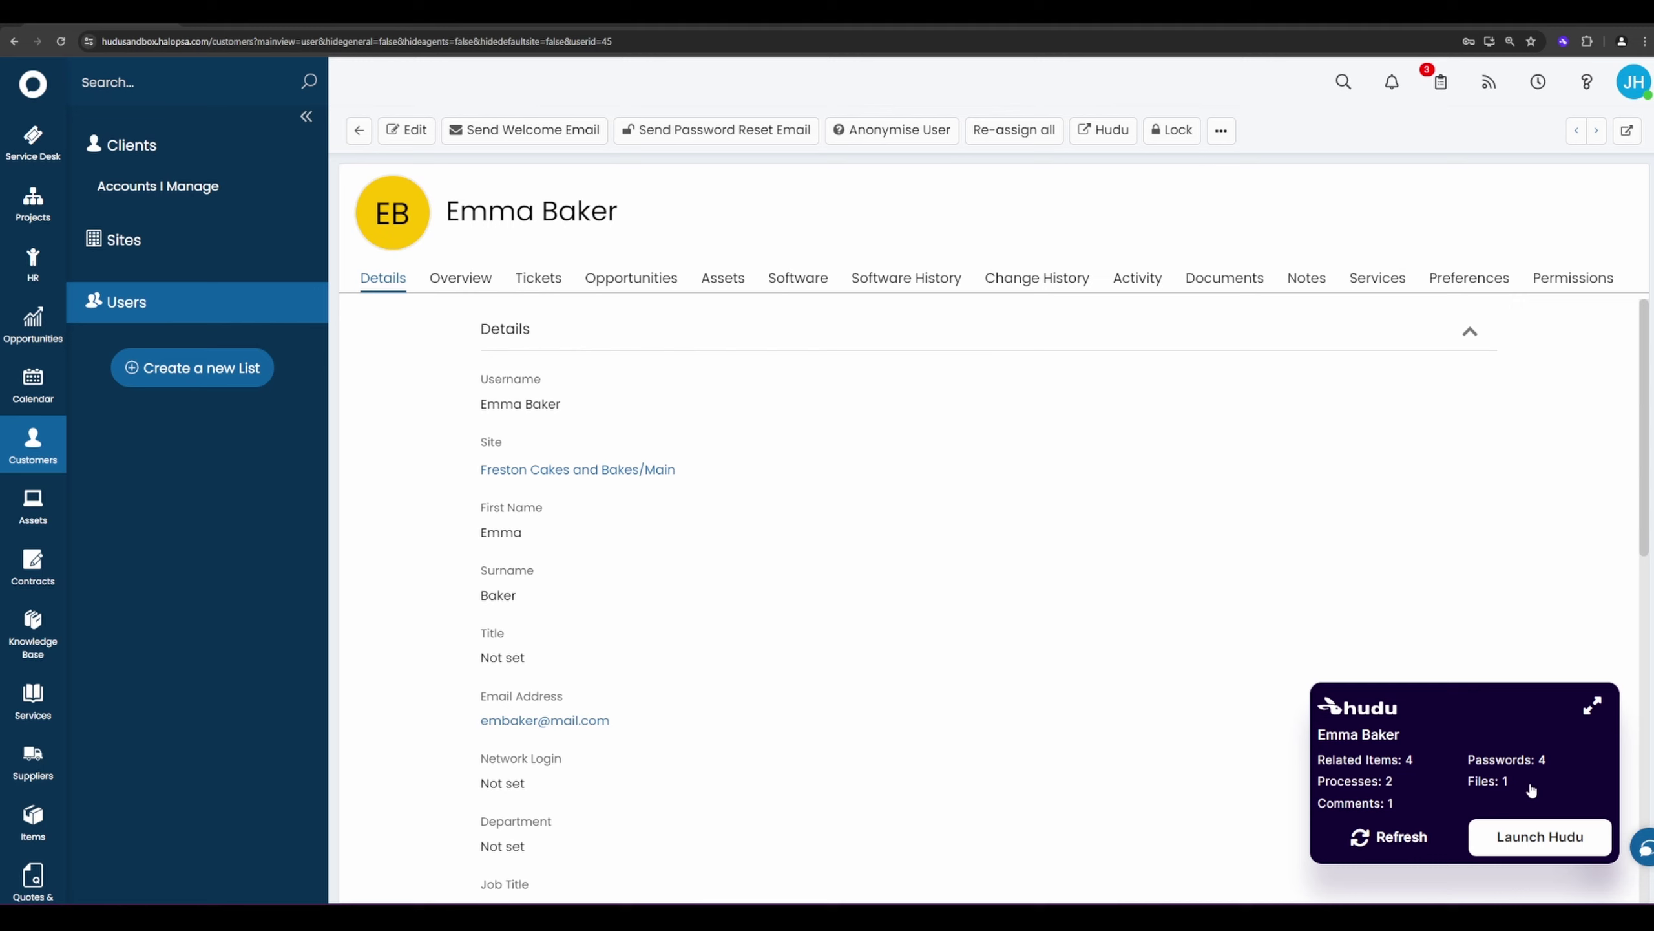
{"action": "left_click", "coordinate": [1592, 704]}
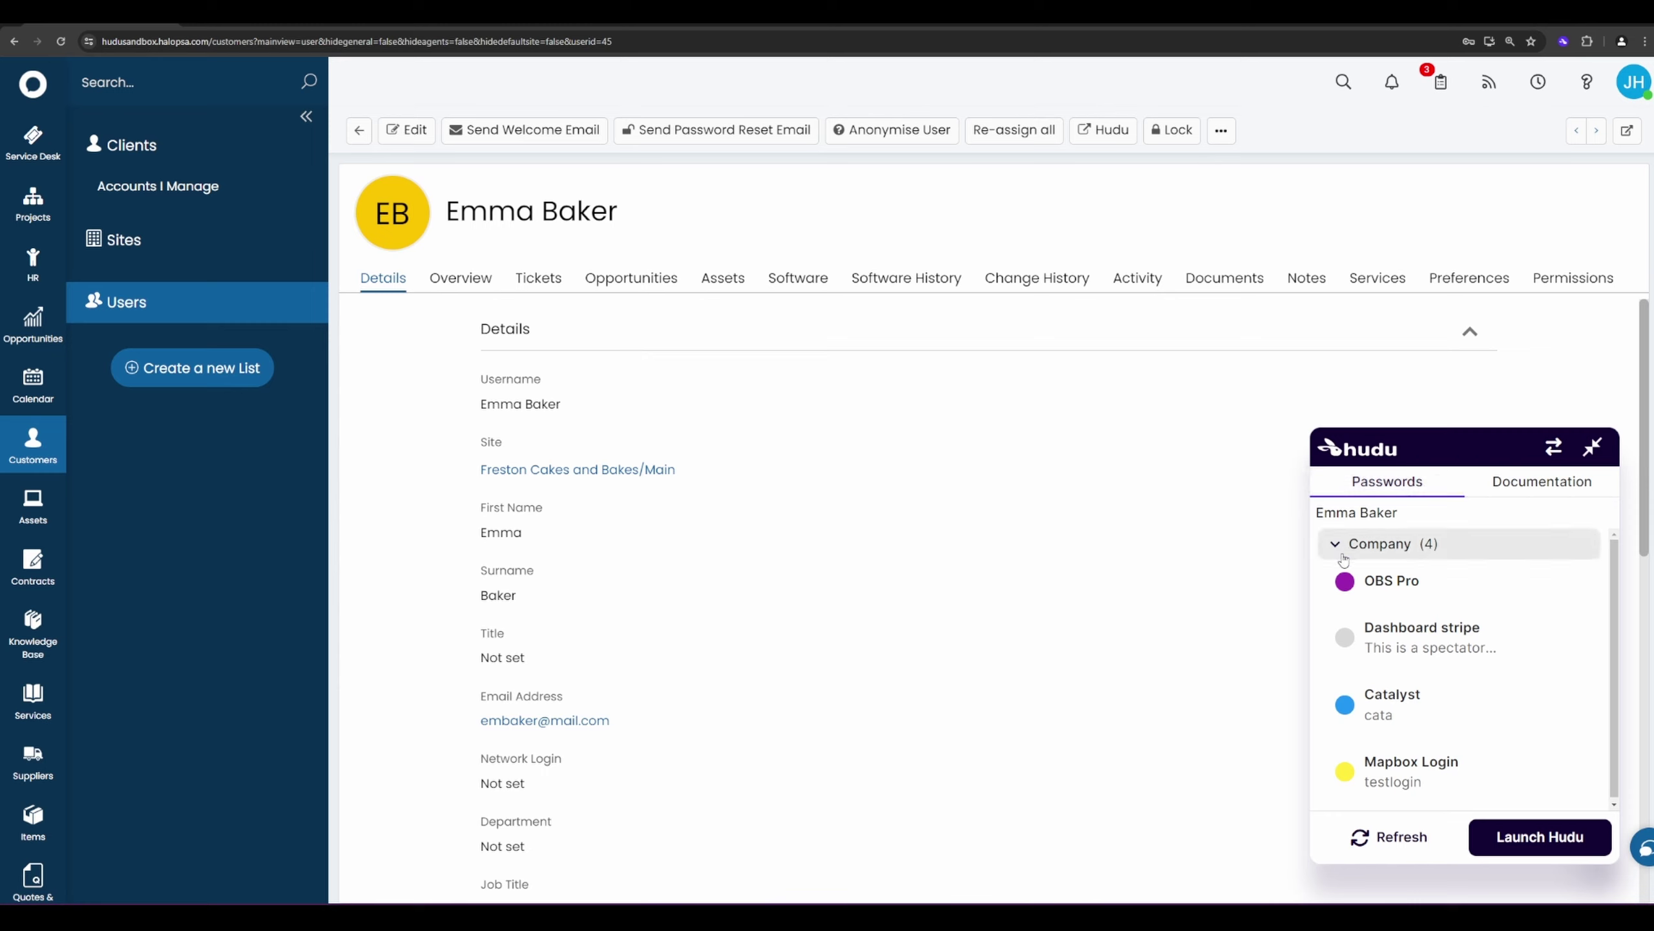
{"action": "mouse_move", "coordinate": [1448, 580]}
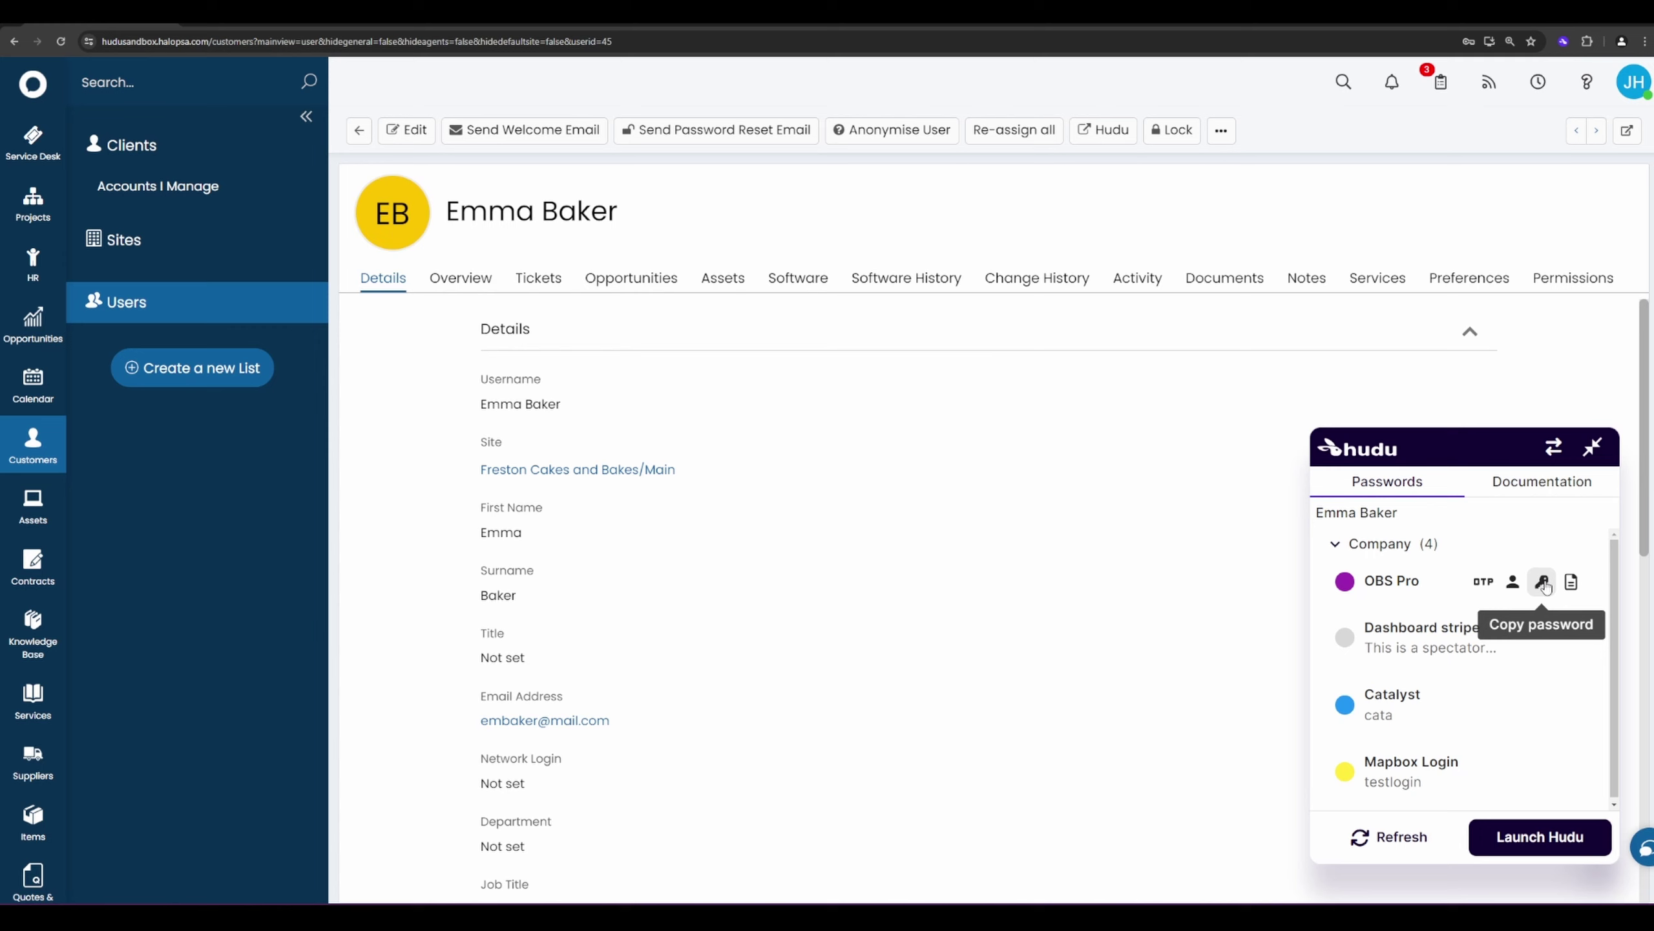
{"action": "left_click", "coordinate": [1570, 582]}
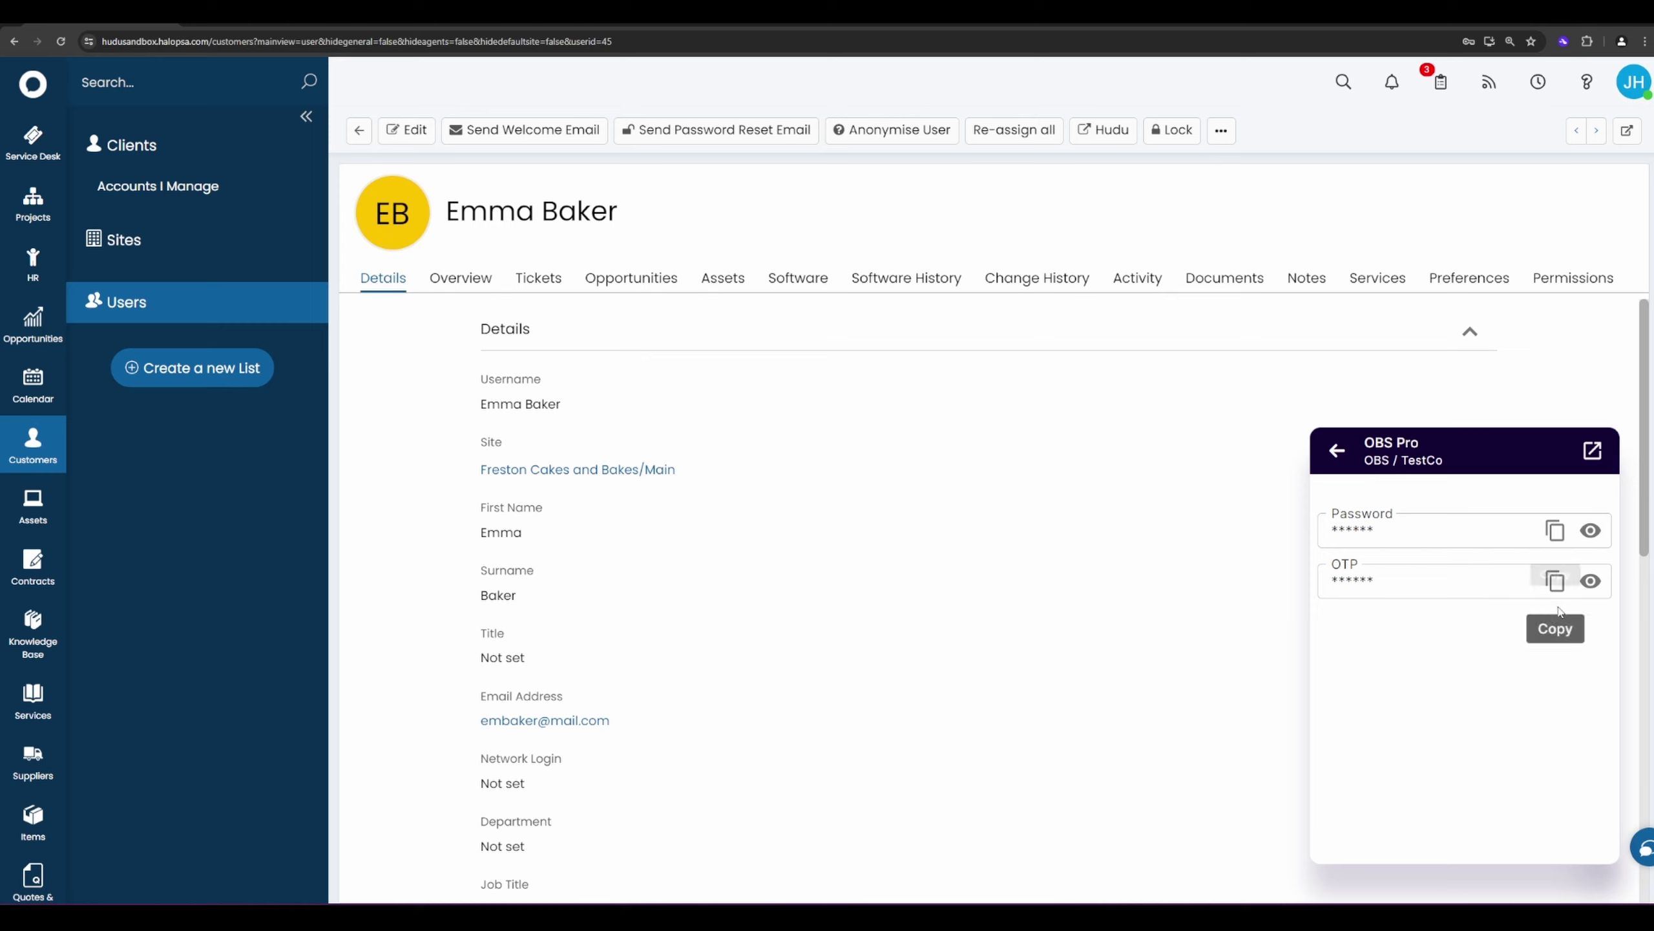
{"action": "left_click", "coordinate": [1337, 450]}
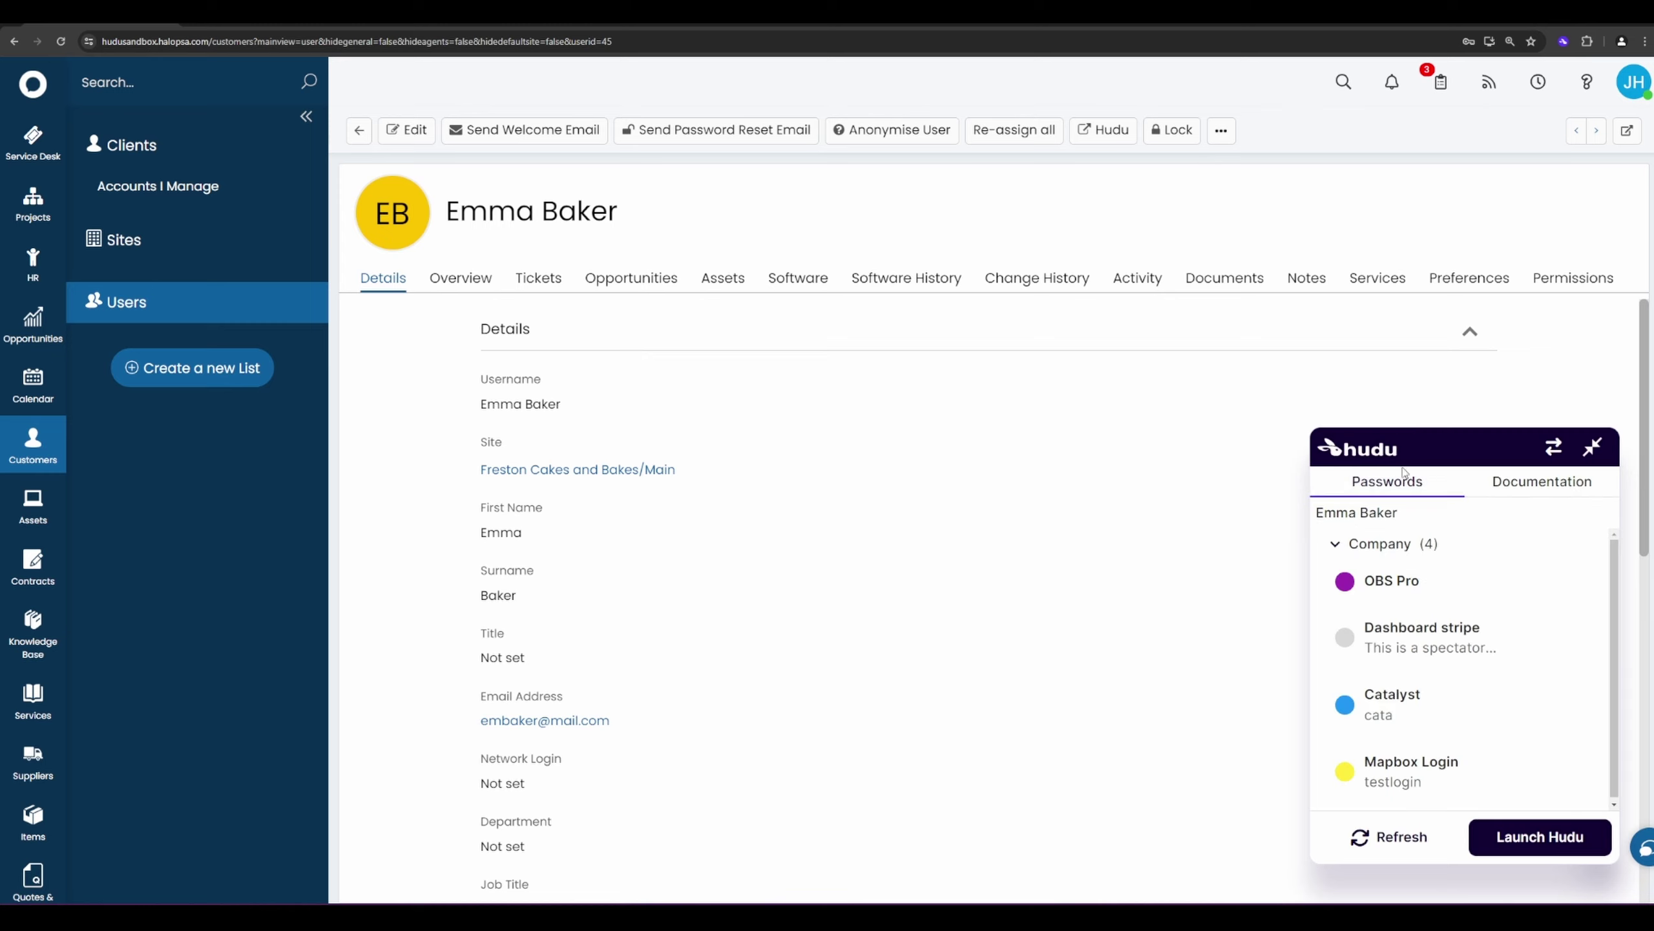
- Open the 'How to Update Docker Engine on Ubuntu' article from Documentation in a new Hudu tab
{"action": "left_click", "coordinate": [1506, 492]}
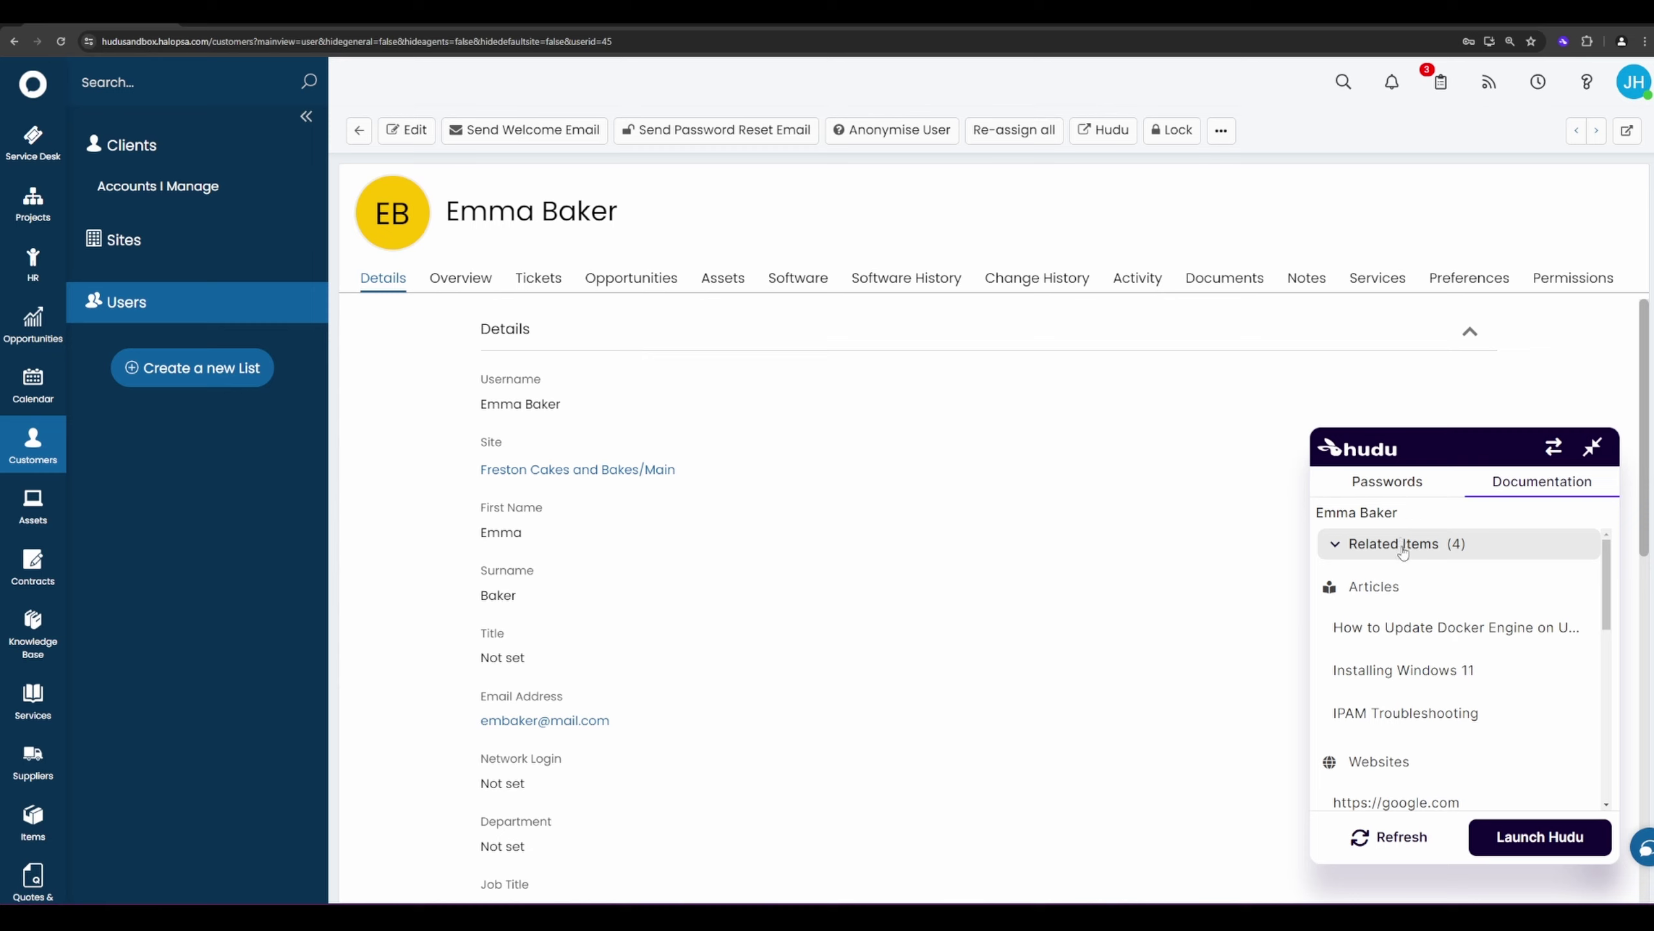
{"action": "mouse_move", "coordinate": [1440, 627]}
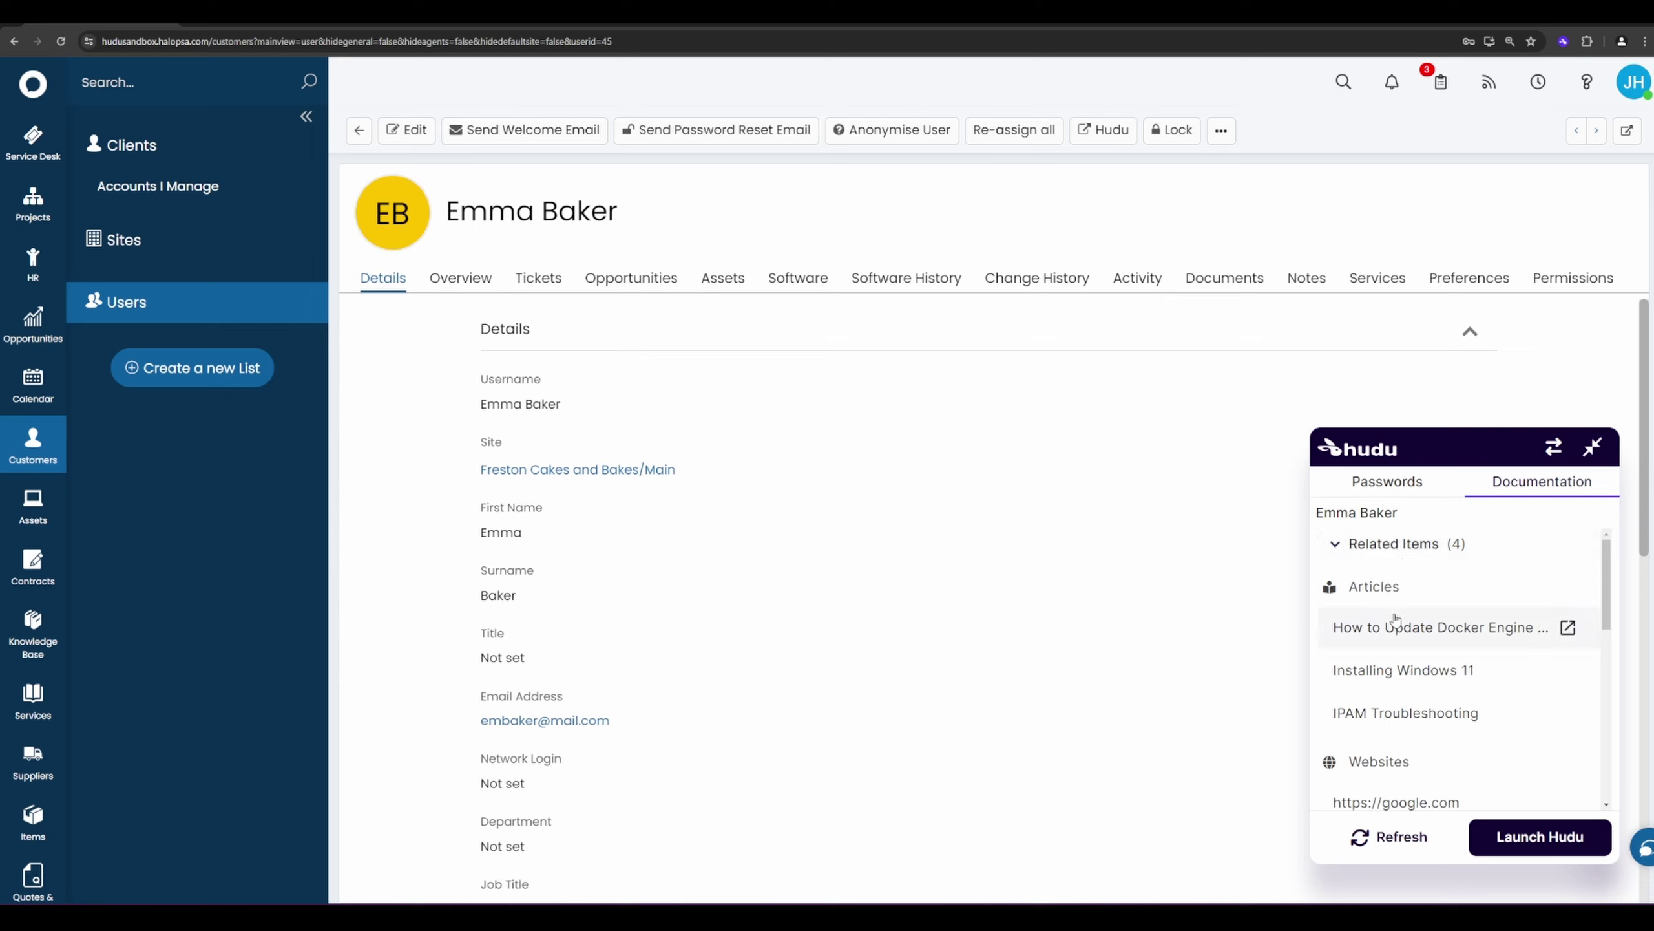
{"action": "left_click", "coordinate": [1392, 629]}
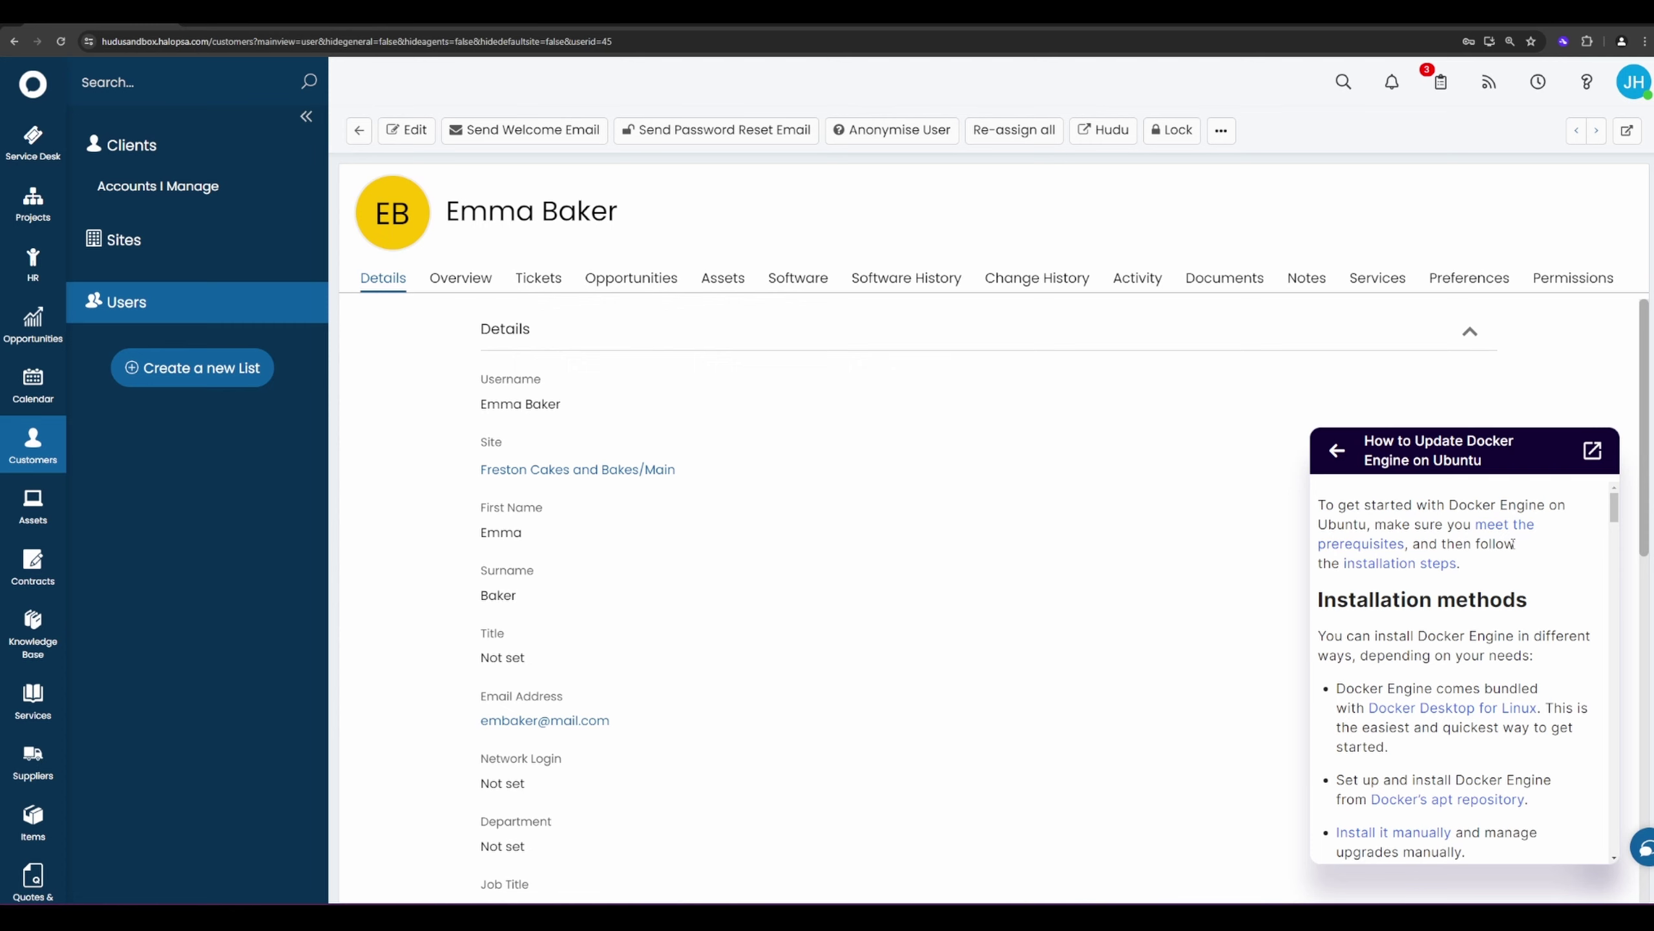
{"action": "left_click", "coordinate": [1593, 451]}
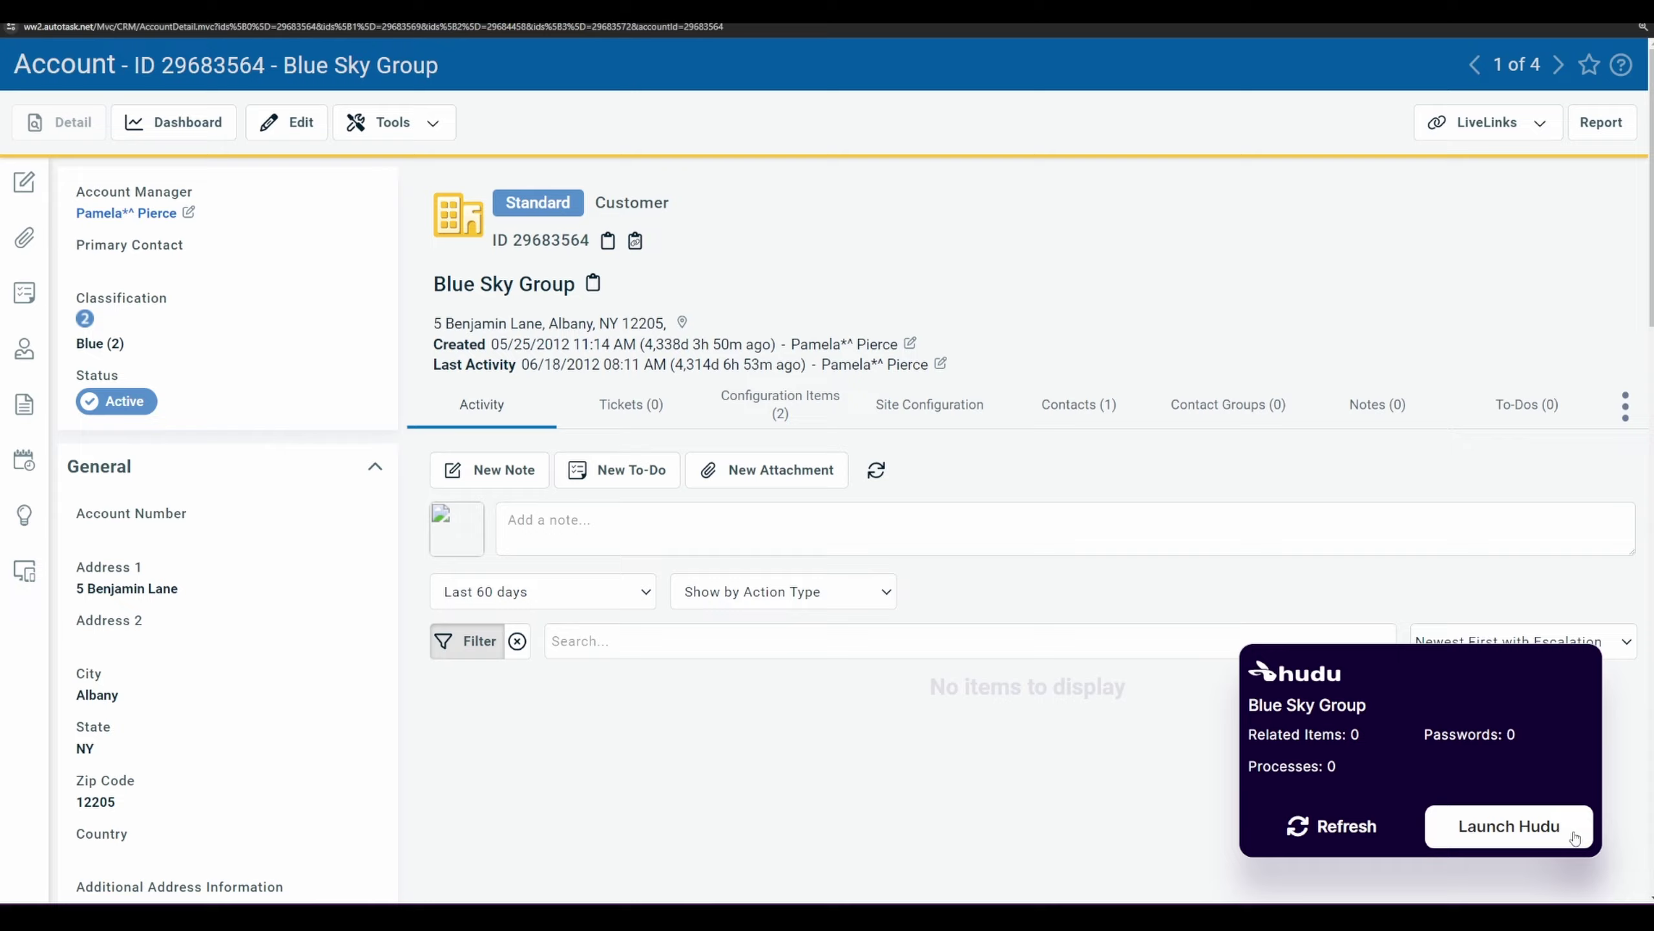
- Launch Hudu from the Blue Sky Group account's Hudu popup in Autotask
{"action": "left_click", "coordinate": [1580, 837]}
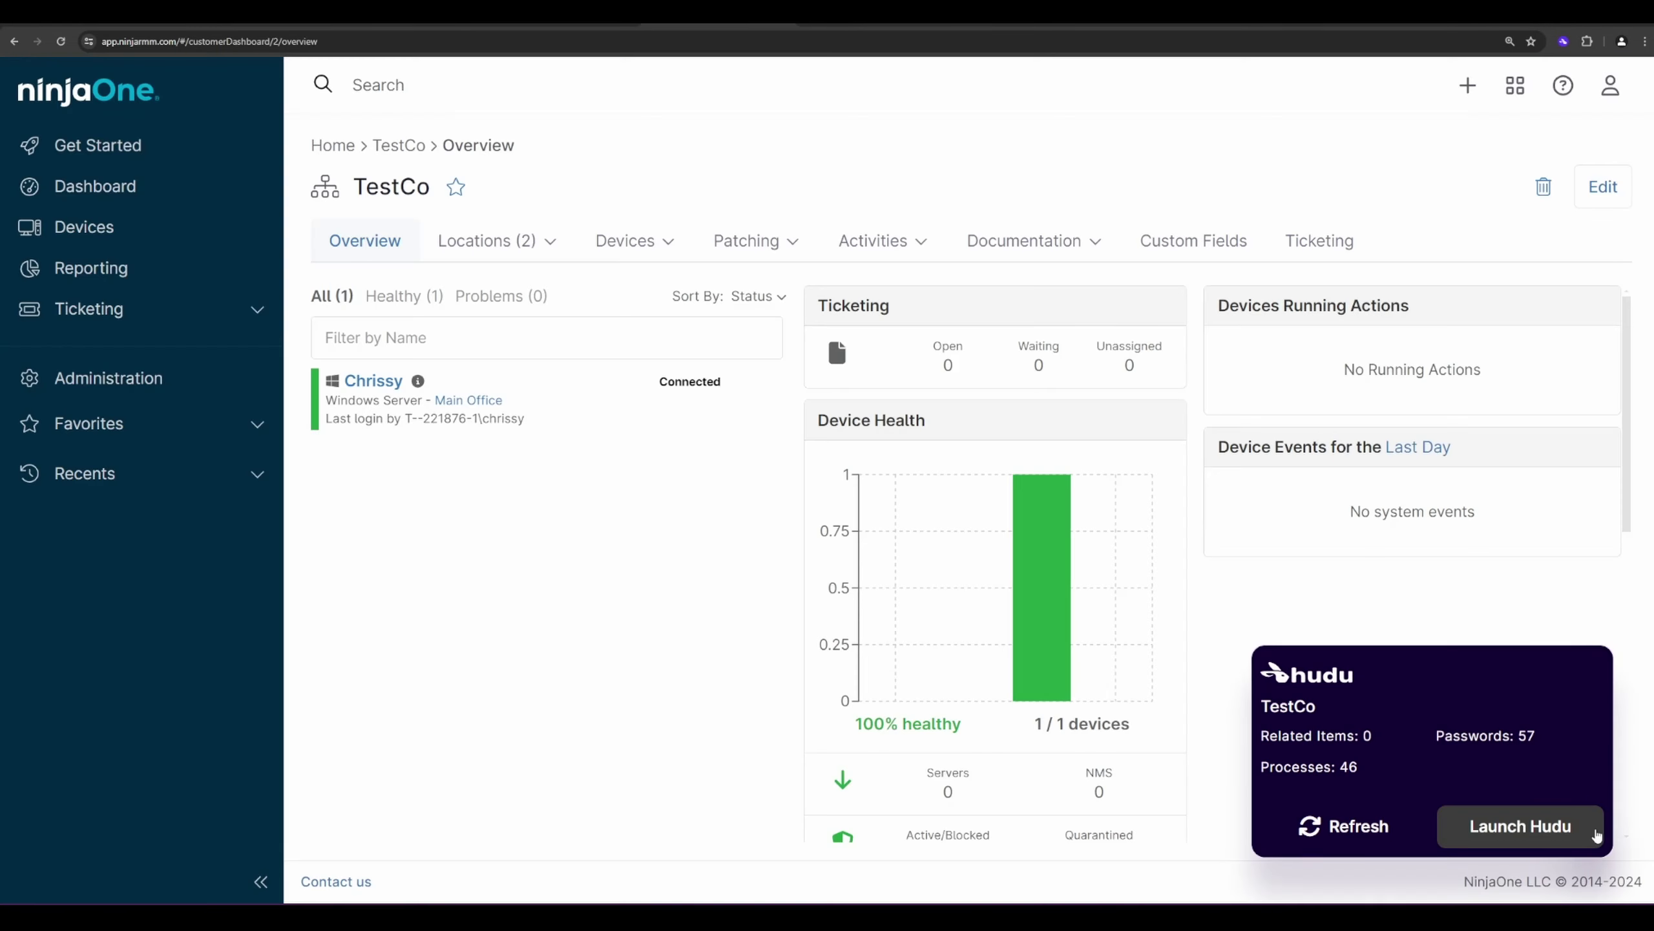